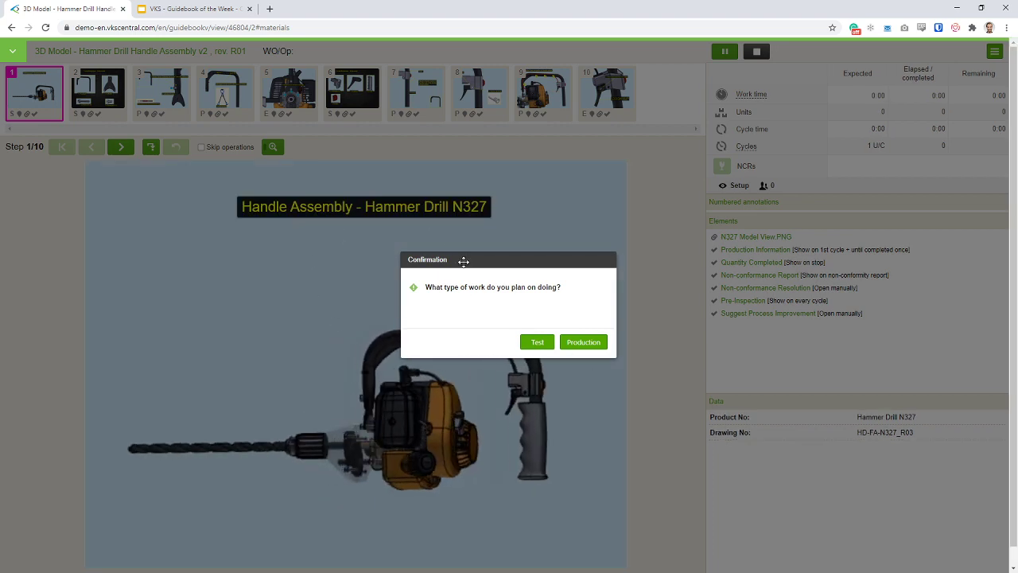
- Choose Production as the work type and start a new job to open Production Information
{"action": "left_click_drag", "start_coordinate": [472, 262], "coordinate": [386, 245]}
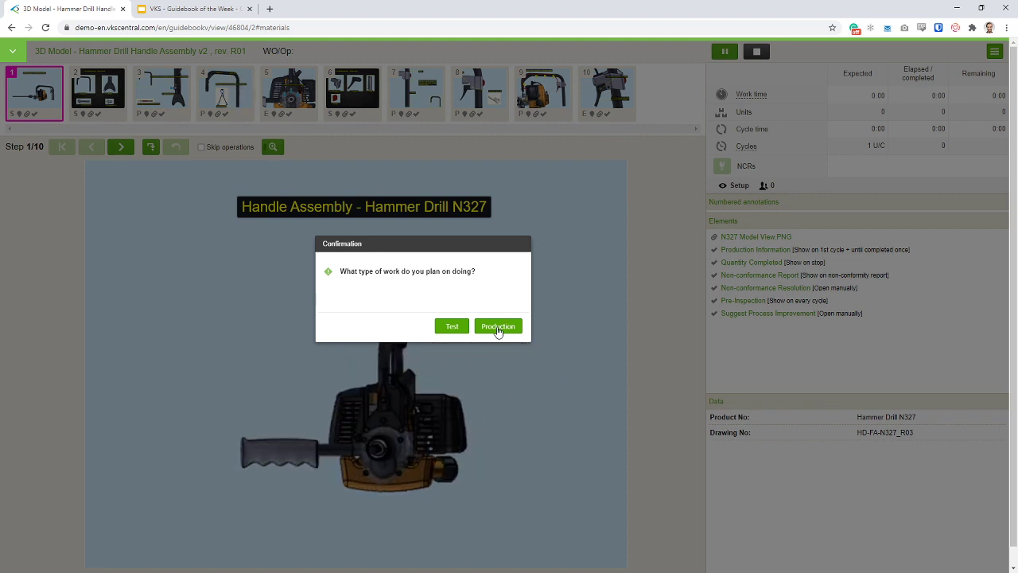
{"action": "left_click", "coordinate": [495, 326]}
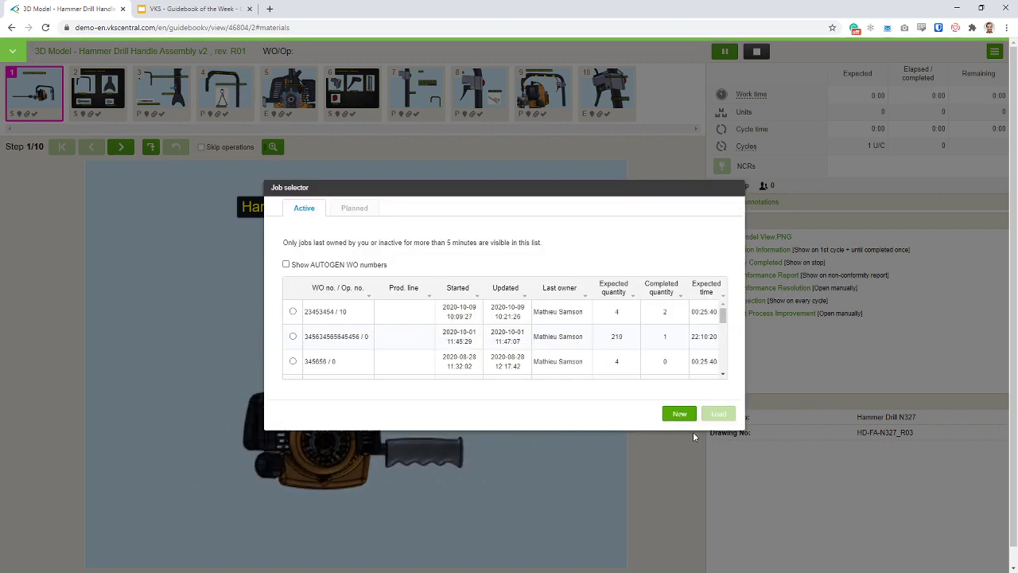
{"action": "left_click", "coordinate": [678, 415]}
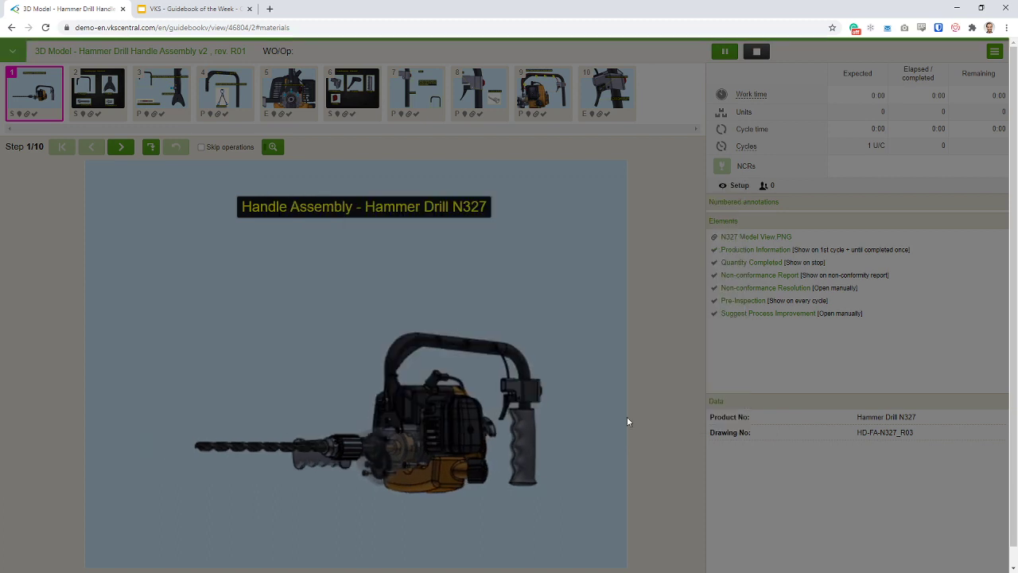
{"action": "left_click", "coordinate": [479, 311]}
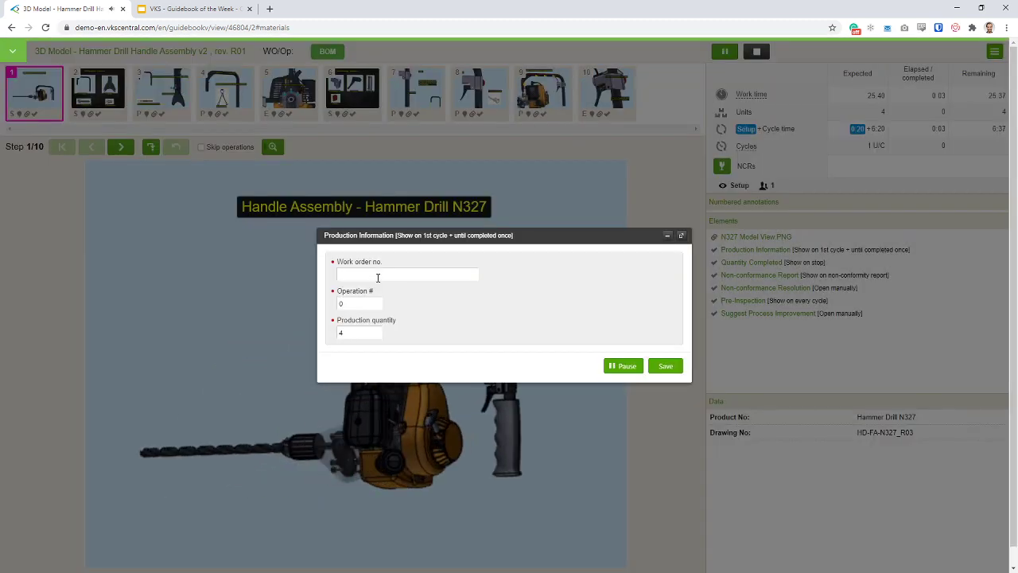
- Enter work order 3456463 and operation 10, then save the production information
{"action": "left_click", "coordinate": [378, 276]}
{"action": "type", "text": "3456463"}
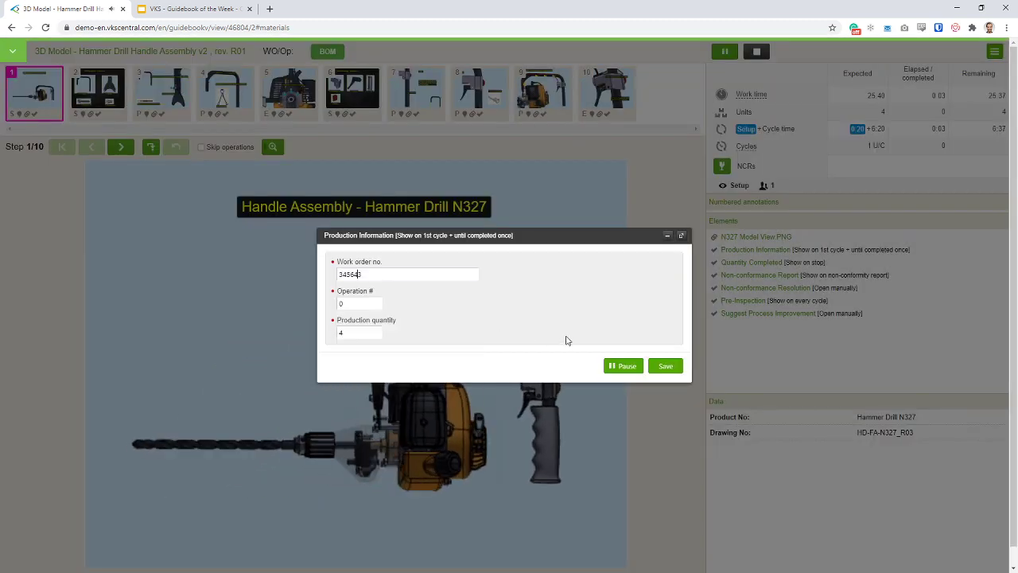
{"action": "double_click", "coordinate": [359, 304]}
{"action": "type", "text": "10"}
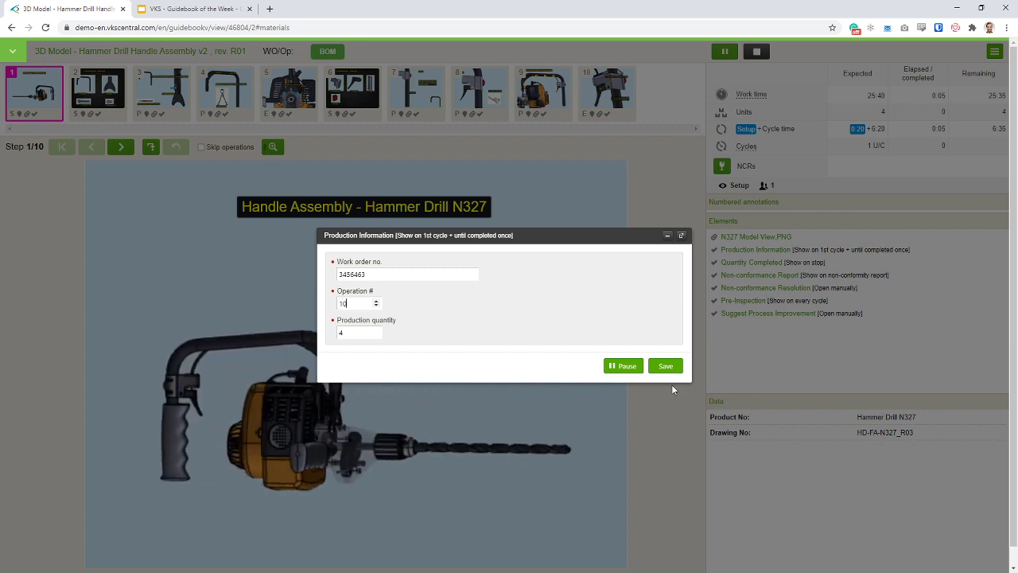
{"action": "left_click", "coordinate": [670, 366]}
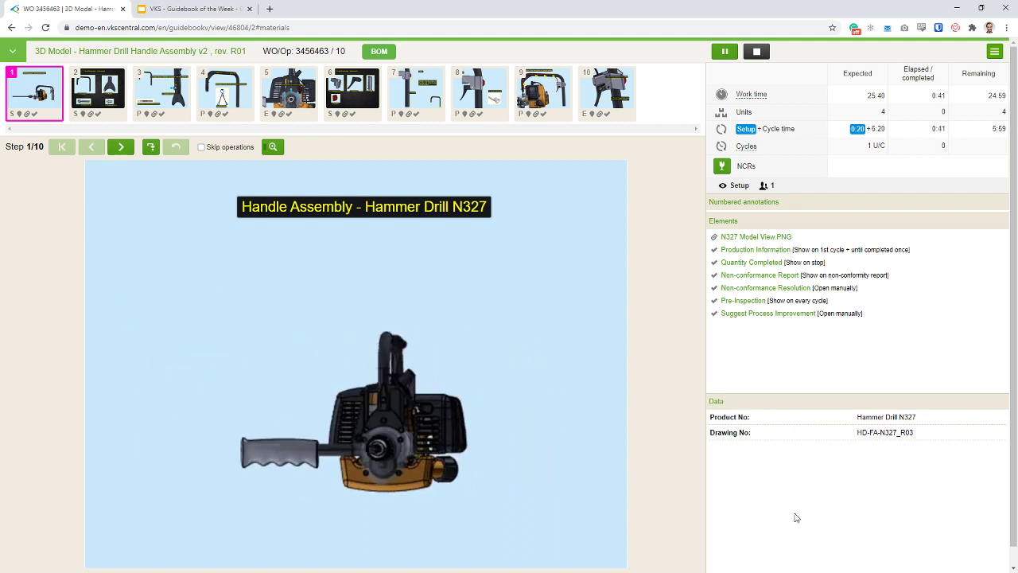
{"action": "left_click_drag", "start_coordinate": [711, 417], "coordinate": [928, 443]}
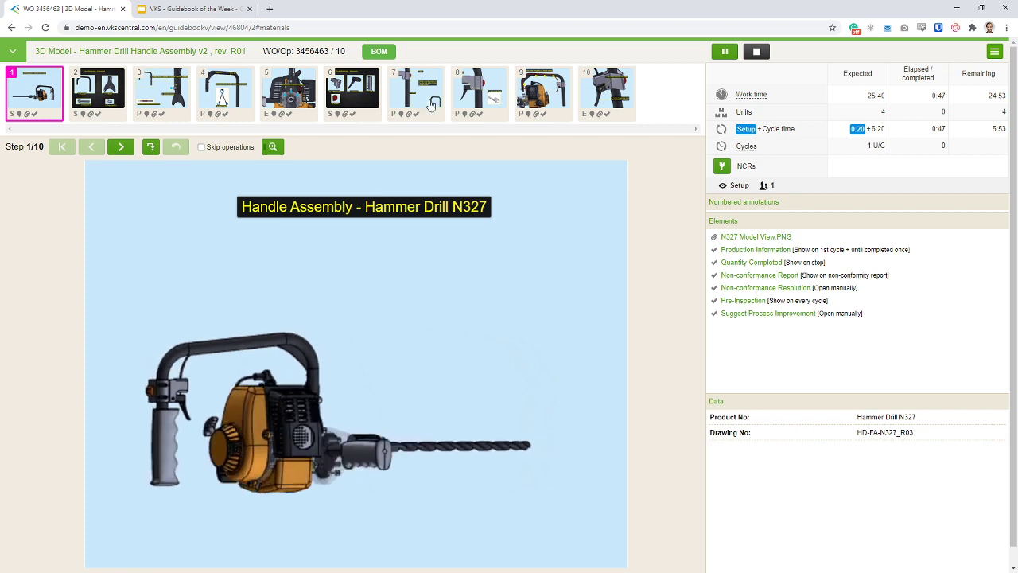
{"action": "left_click", "coordinate": [379, 53]}
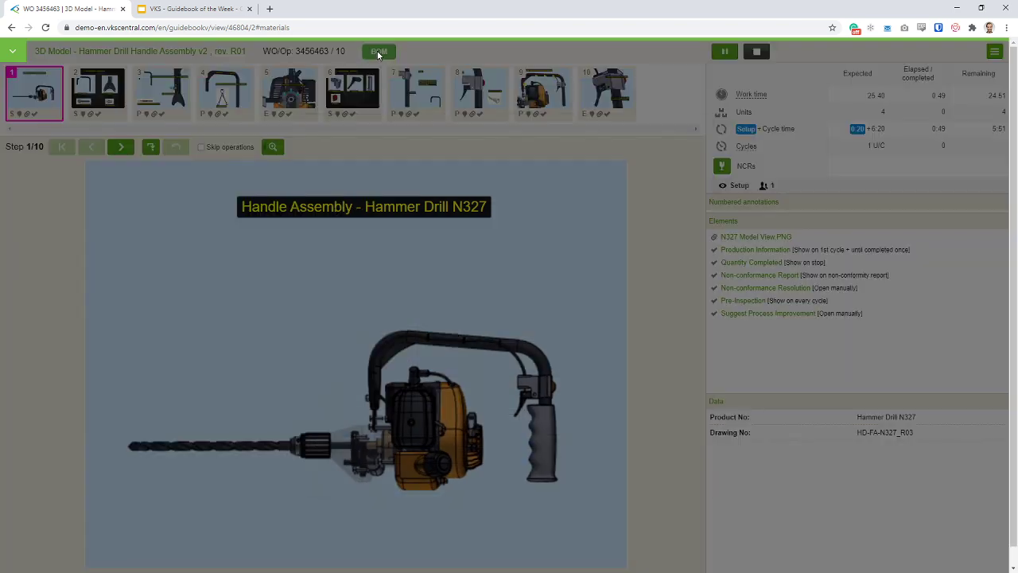
{"action": "left_click_drag", "start_coordinate": [341, 256], "coordinate": [609, 409]}
{"action": "left_click", "coordinate": [391, 179]}
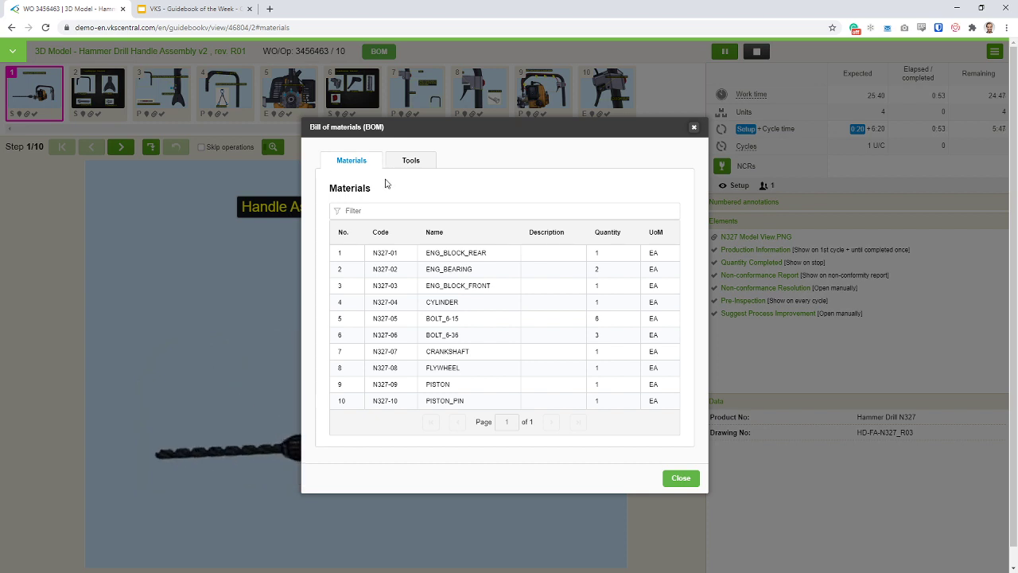
{"action": "left_click", "coordinate": [408, 164]}
{"action": "left_click", "coordinate": [360, 163]}
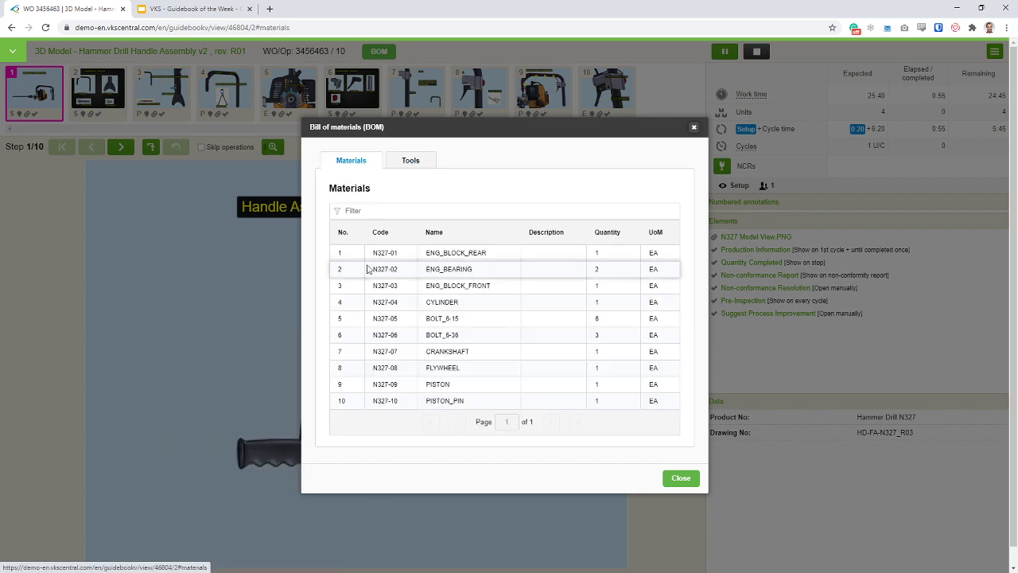
{"action": "left_click_drag", "start_coordinate": [342, 253], "coordinate": [647, 416]}
{"action": "left_click", "coordinate": [298, 430]}
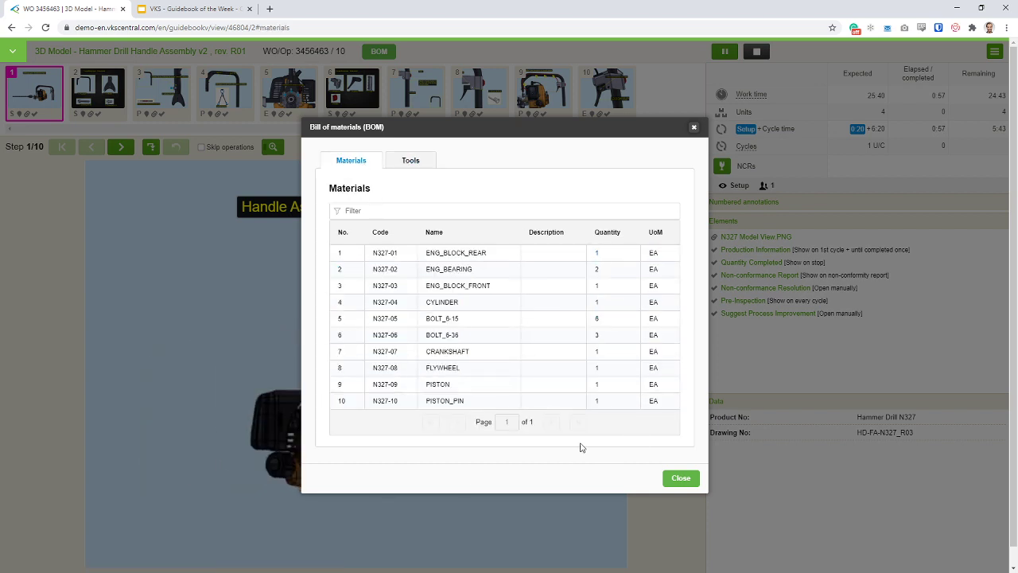
{"action": "left_click", "coordinate": [676, 479]}
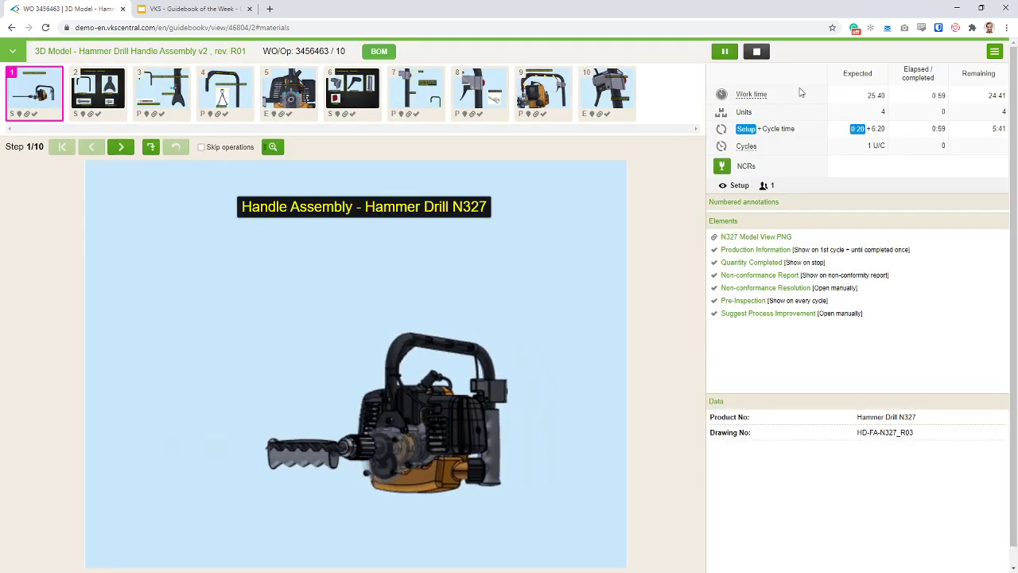
{"action": "left_click_drag", "start_coordinate": [744, 95], "coordinate": [991, 164]}
{"action": "left_click", "coordinate": [991, 168]}
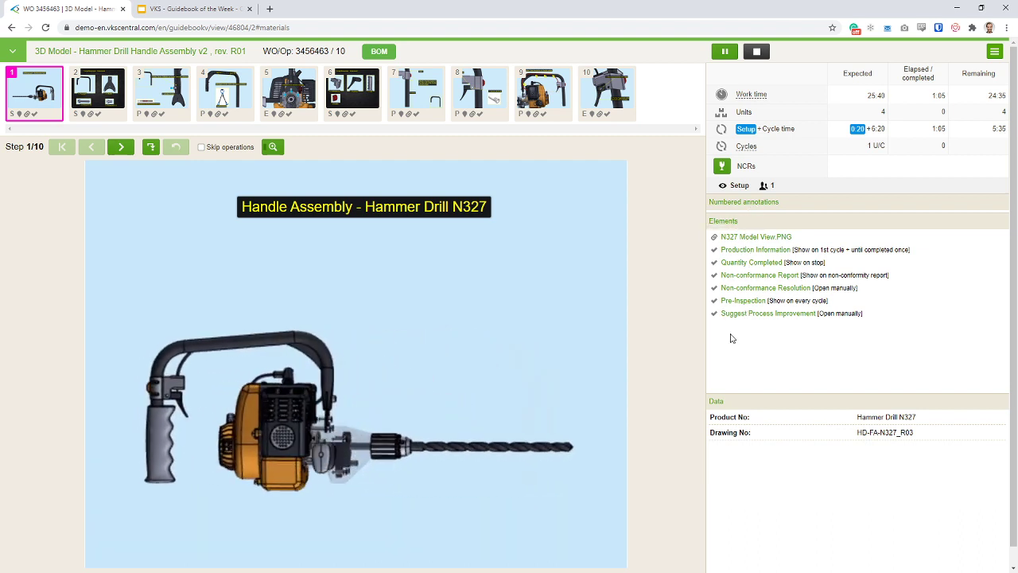
{"action": "left_click", "coordinate": [762, 313]}
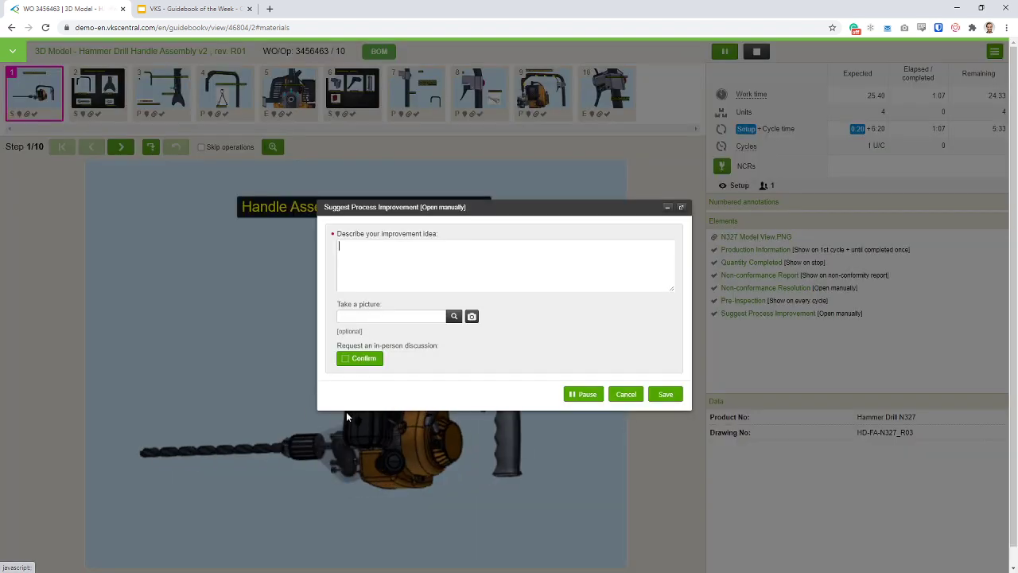
{"action": "left_click_drag", "start_coordinate": [451, 205], "coordinate": [434, 200]}
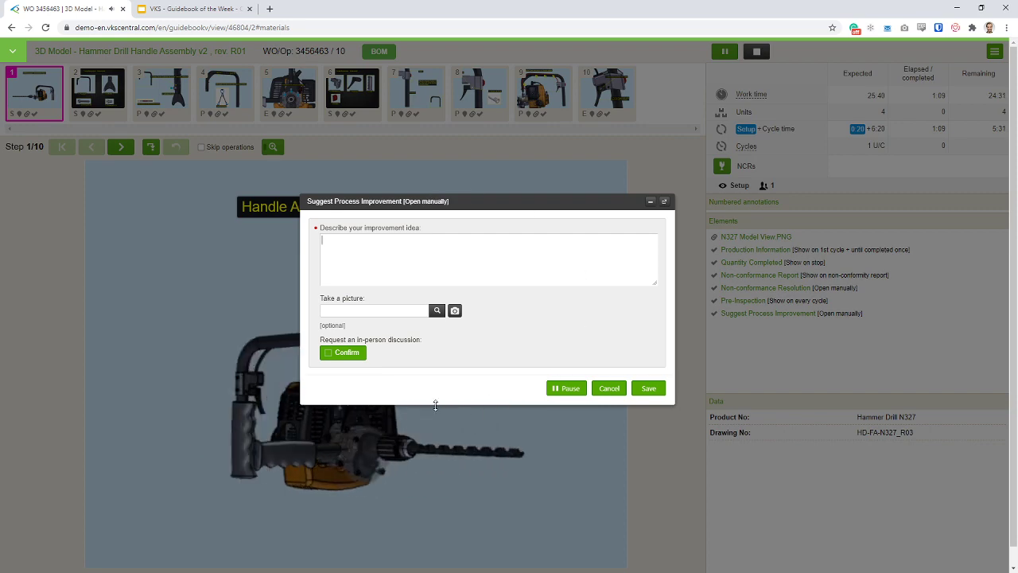
{"action": "left_click", "coordinate": [610, 388]}
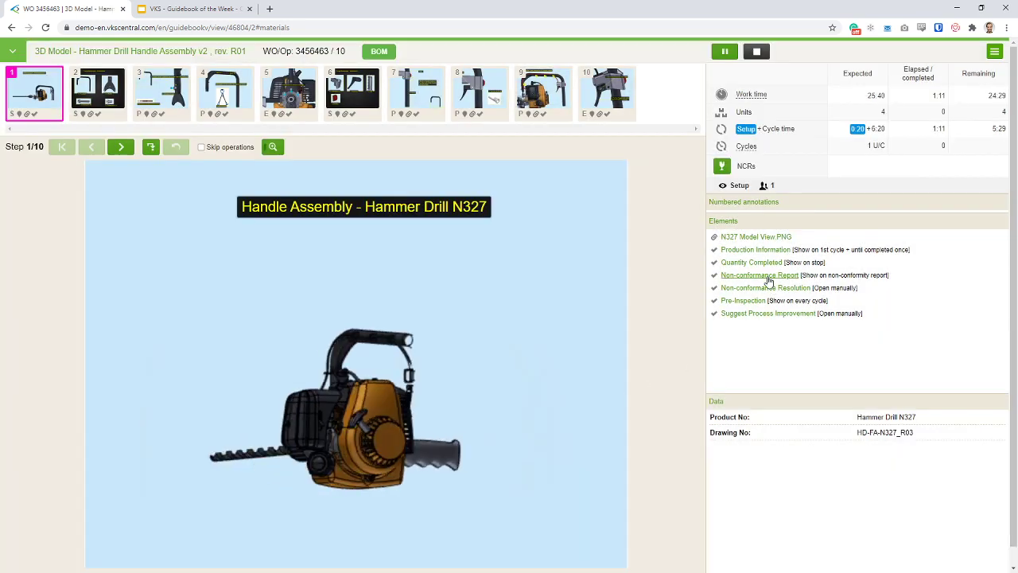
{"action": "left_click", "coordinate": [767, 276]}
{"action": "left_click_drag", "start_coordinate": [477, 138], "coordinate": [388, 137]}
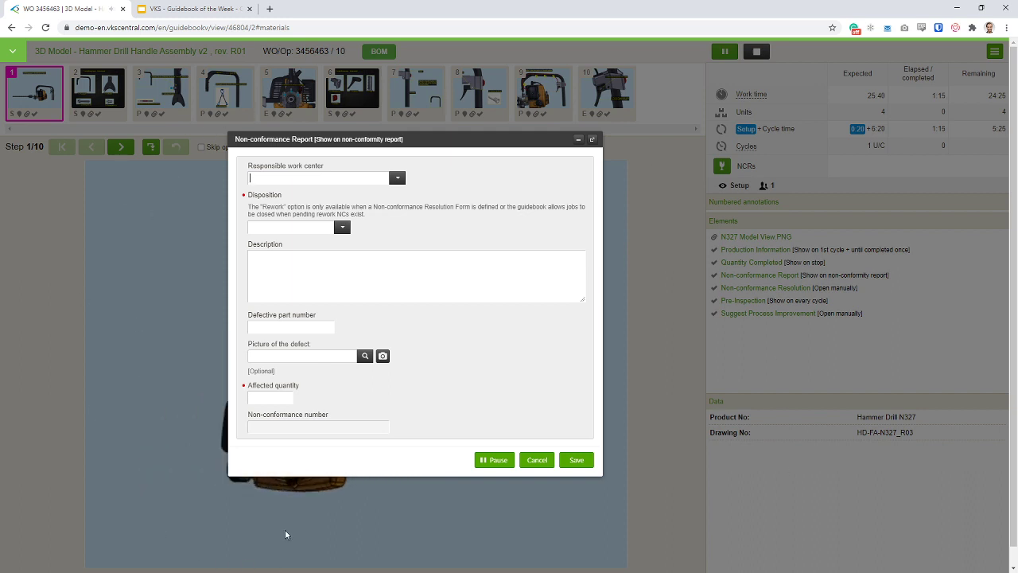
{"action": "left_click_drag", "start_coordinate": [486, 140], "coordinate": [480, 116]}
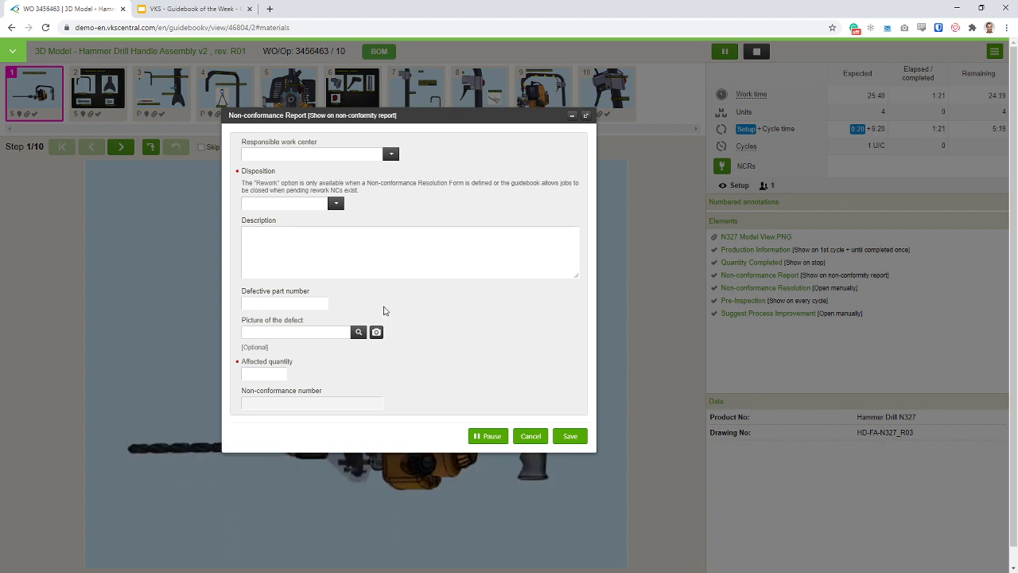
{"action": "left_click", "coordinate": [530, 437]}
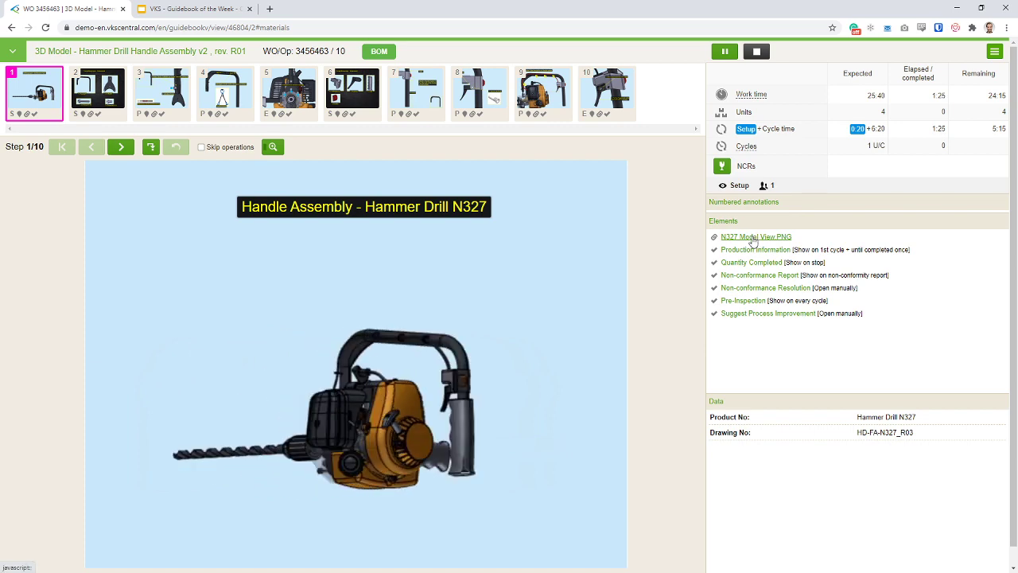
- View the N327 Model View PNG image, then close the viewer
{"action": "left_click", "coordinate": [752, 237]}
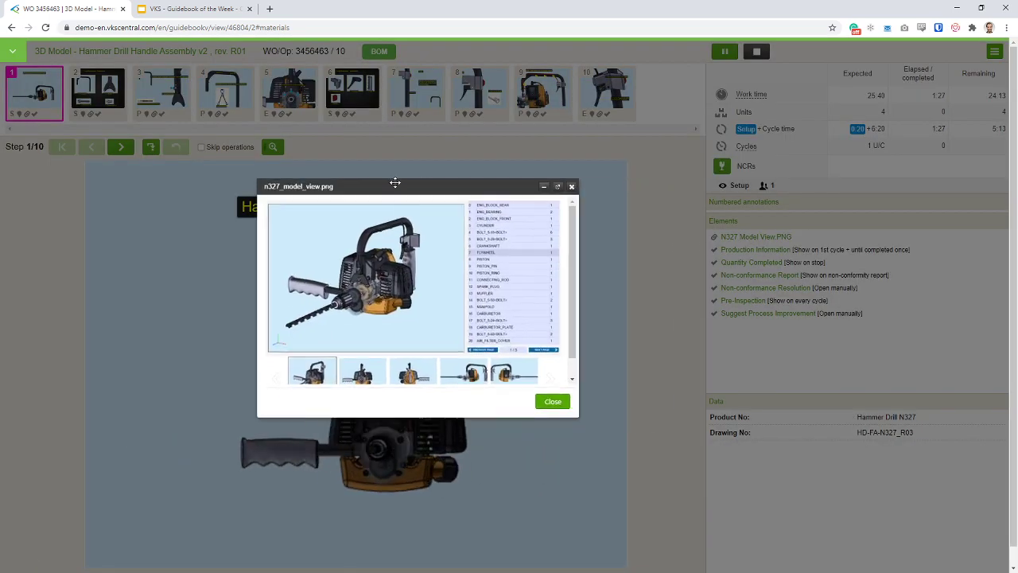
{"action": "left_click", "coordinate": [550, 402]}
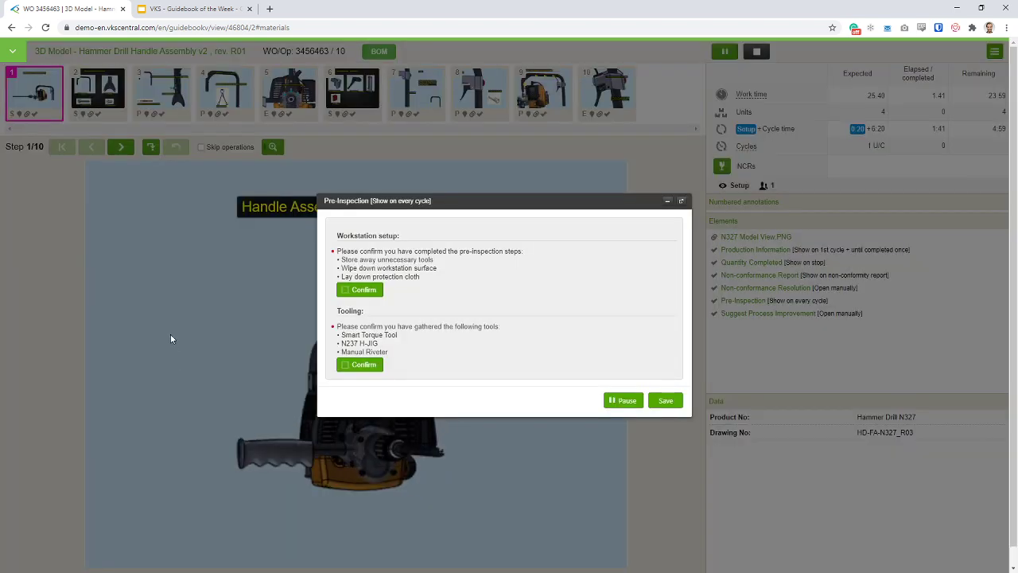
- Confirm workstation setup and tools gathered, then save the Pre-Inspection form to reach step 2
{"action": "left_click_drag", "start_coordinate": [460, 201], "coordinate": [401, 166]}
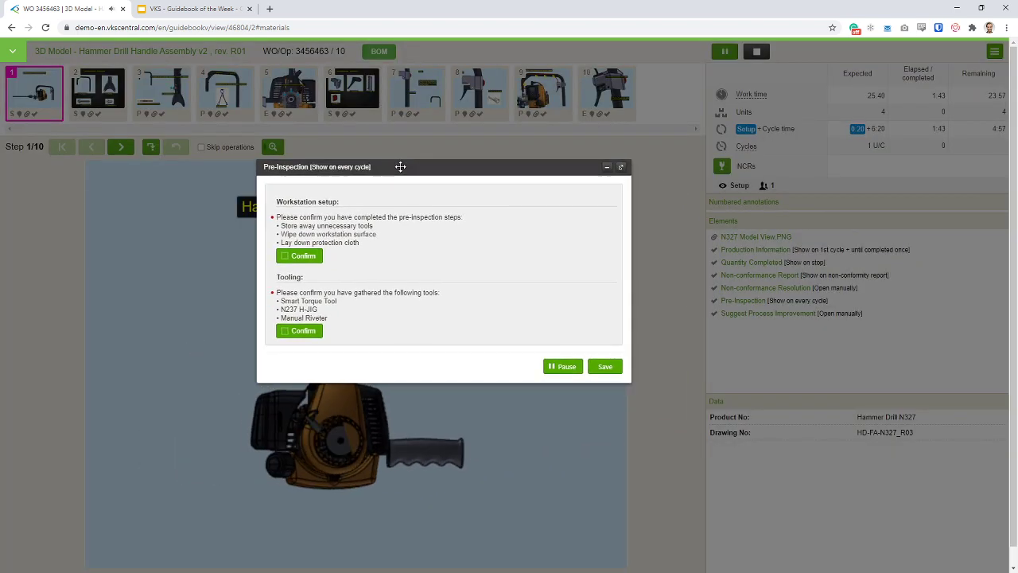
{"action": "left_click", "coordinate": [314, 259]}
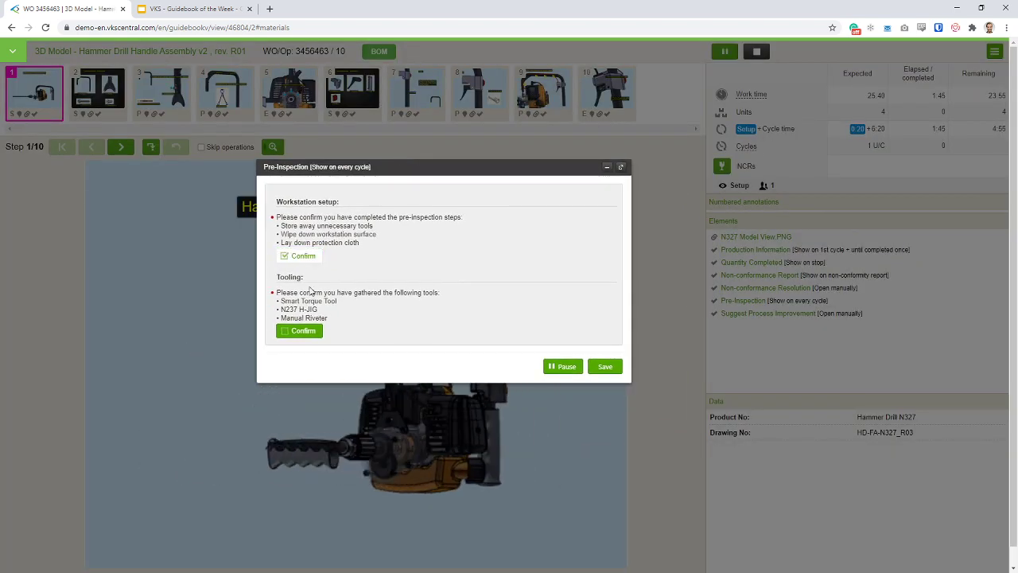
{"action": "left_click", "coordinate": [293, 331]}
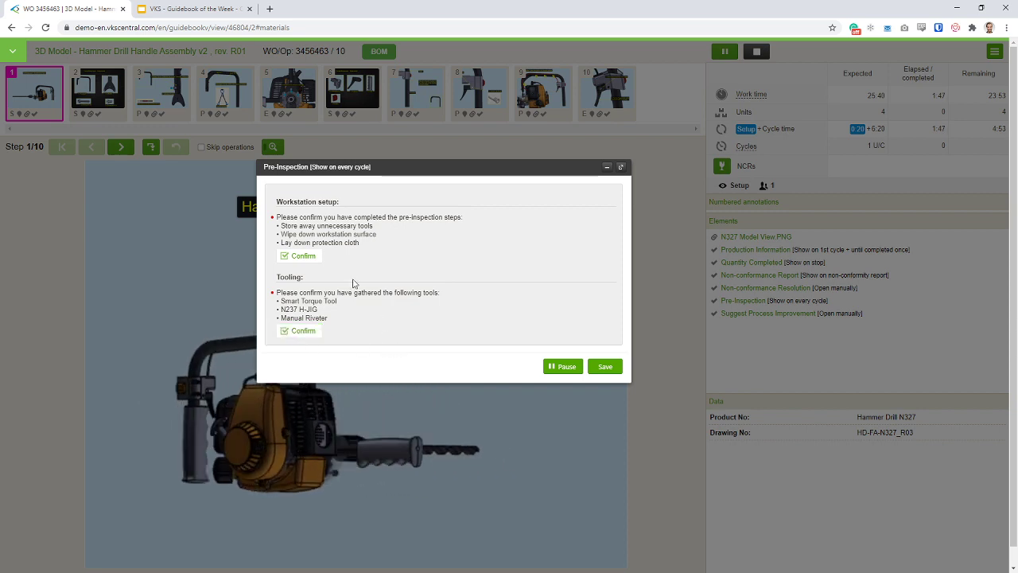
{"action": "left_click_drag", "start_coordinate": [276, 202], "coordinate": [392, 241]}
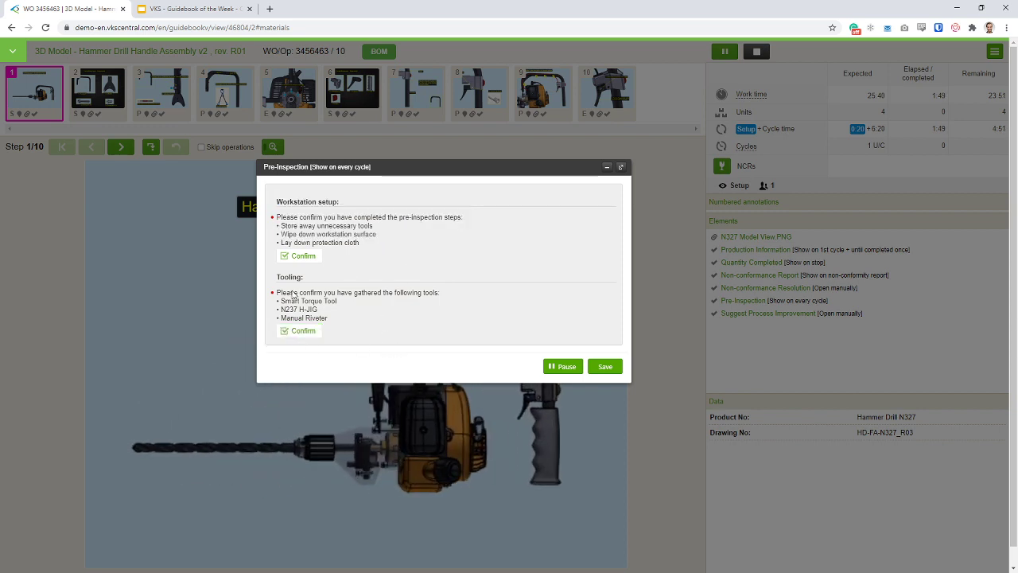
{"action": "left_click_drag", "start_coordinate": [275, 292], "coordinate": [439, 320]}
{"action": "left_click", "coordinate": [437, 323]}
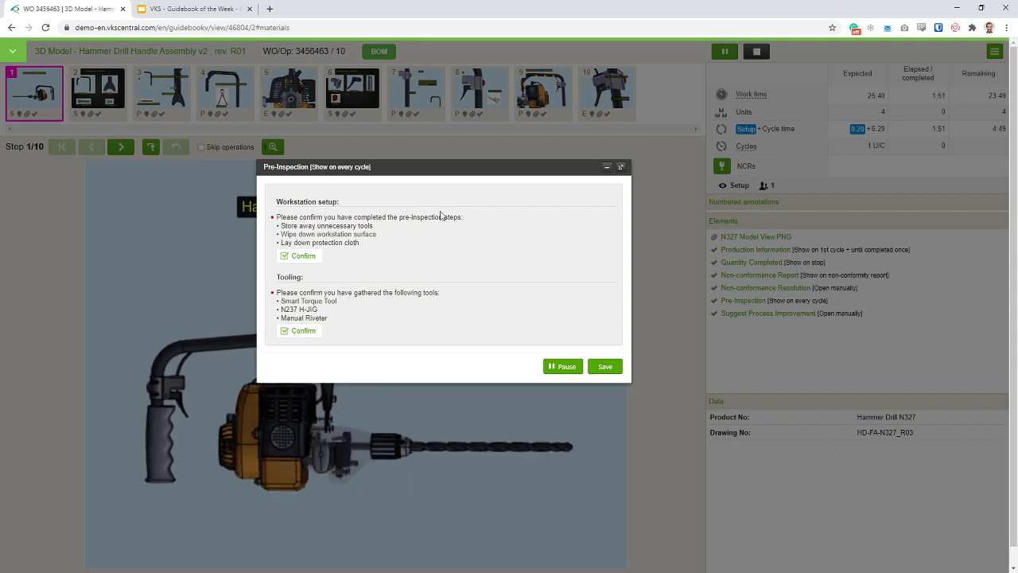
{"action": "left_click_drag", "start_coordinate": [421, 168], "coordinate": [387, 163]}
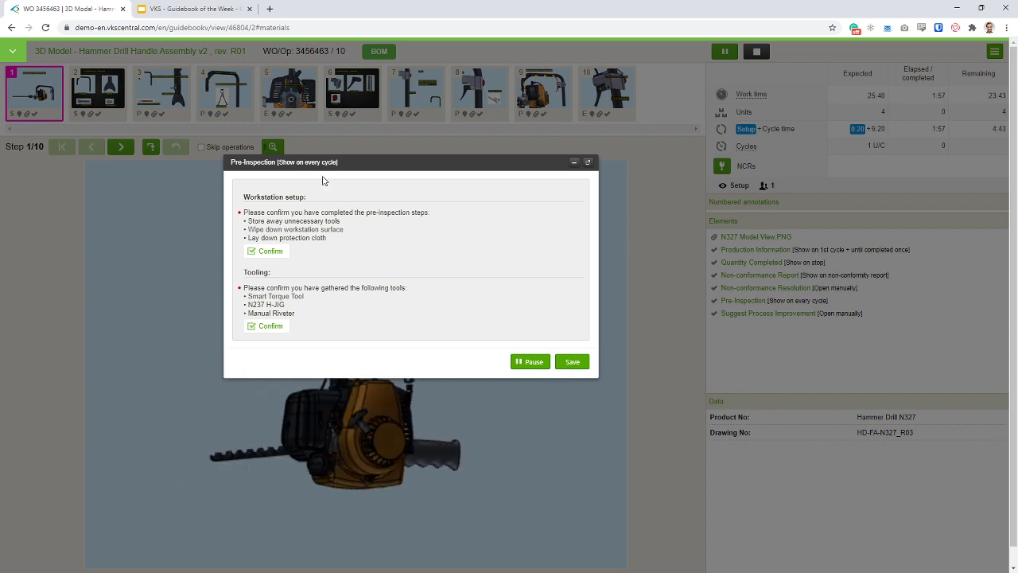
{"action": "left_click", "coordinate": [570, 365]}
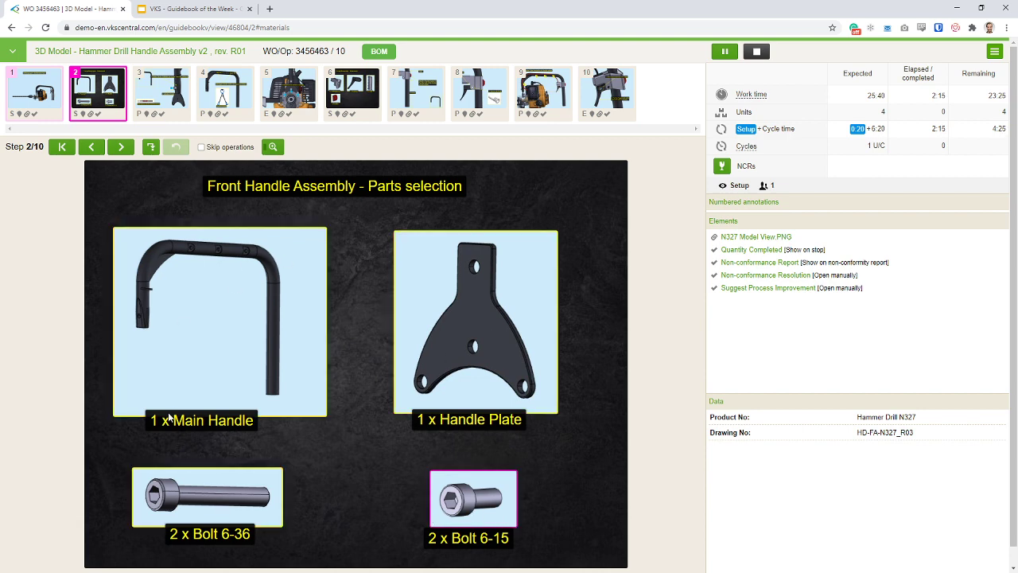
- Review and close the bill of materials, then advance to step 3 of 10
{"action": "left_click", "coordinate": [380, 52]}
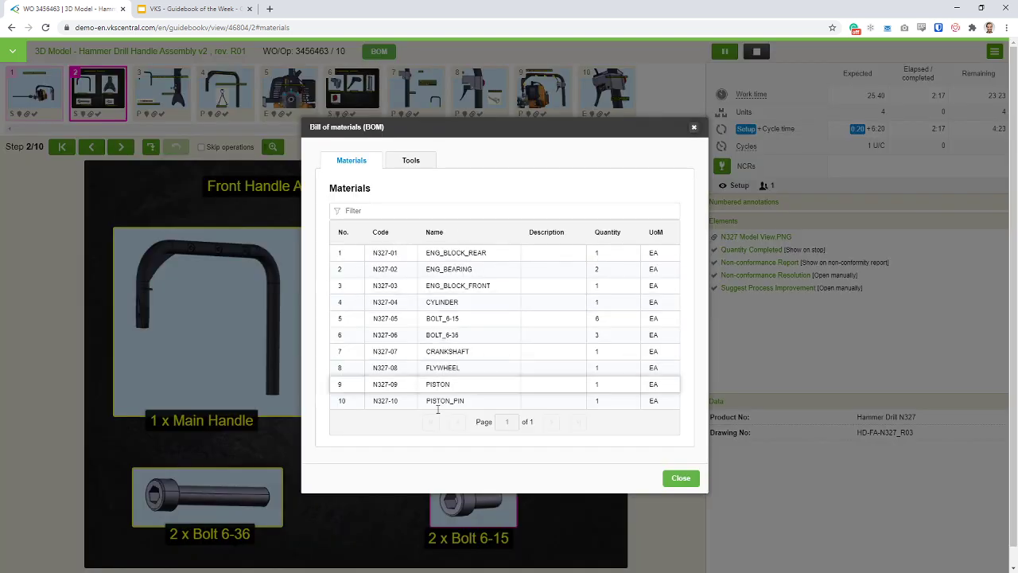
{"action": "left_click", "coordinate": [681, 478]}
{"action": "key", "text": "Right"}
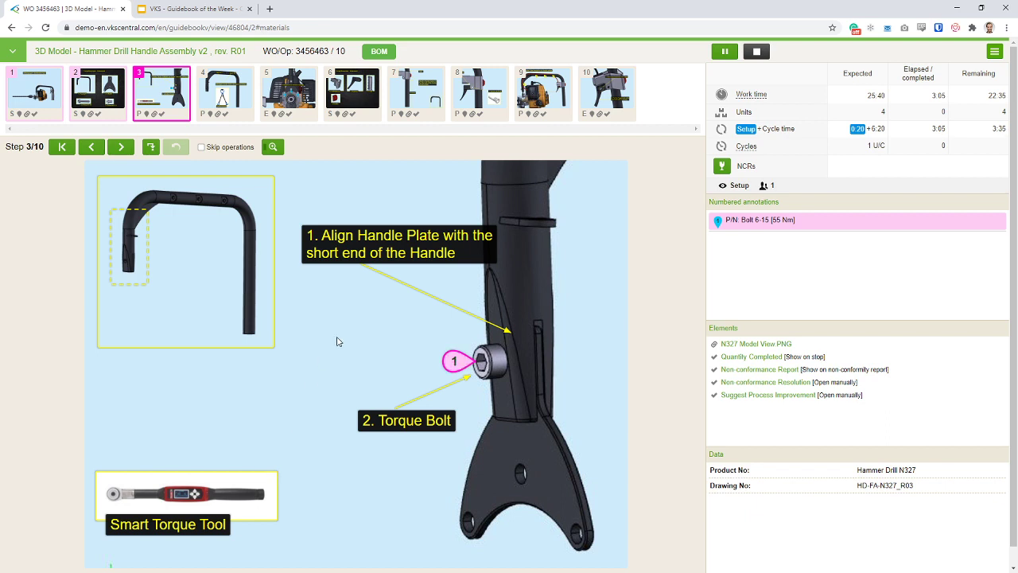
- Move to step 5, check bolt torque annotations 2 and 3, and continue to traceability
{"action": "key", "text": "Right"}
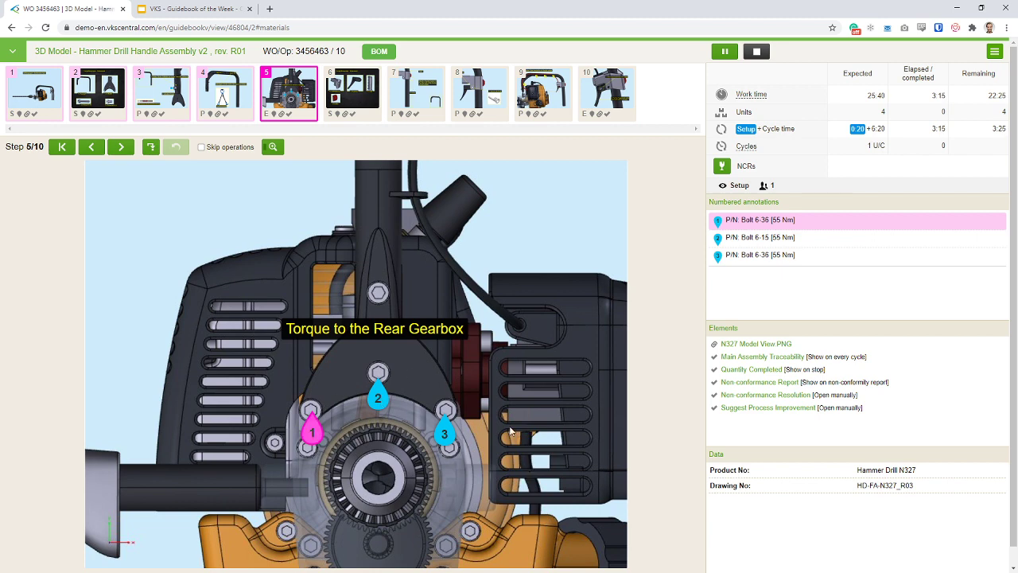
{"action": "left_click", "coordinate": [122, 147]}
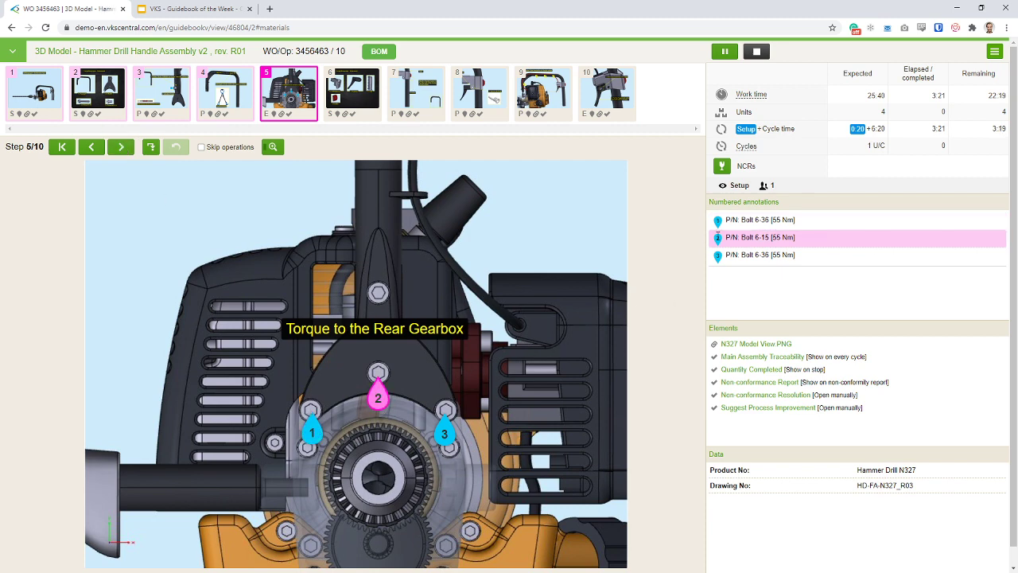
{"action": "left_click", "coordinate": [745, 255]}
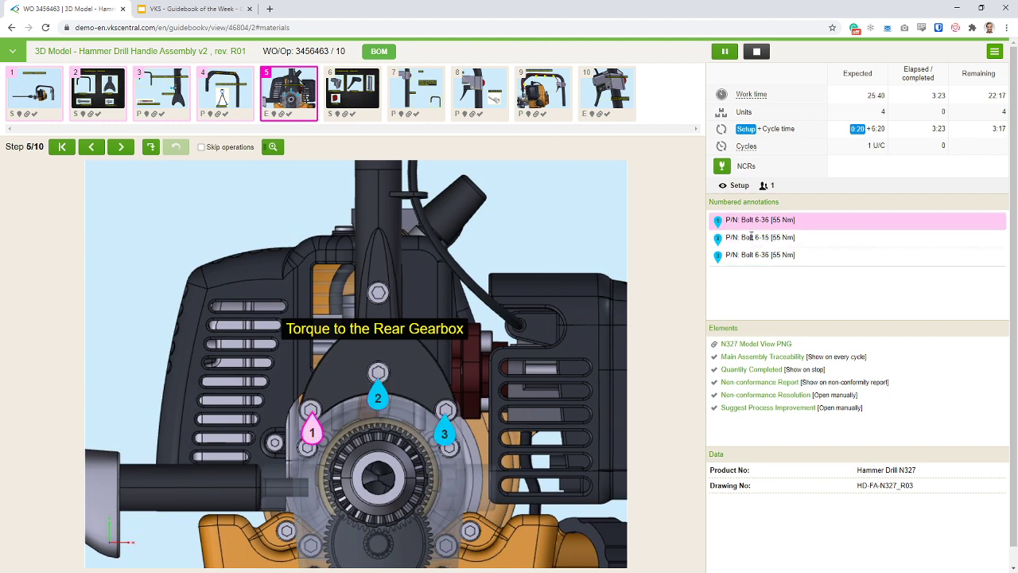
{"action": "left_click_drag", "start_coordinate": [802, 256], "coordinate": [719, 257]}
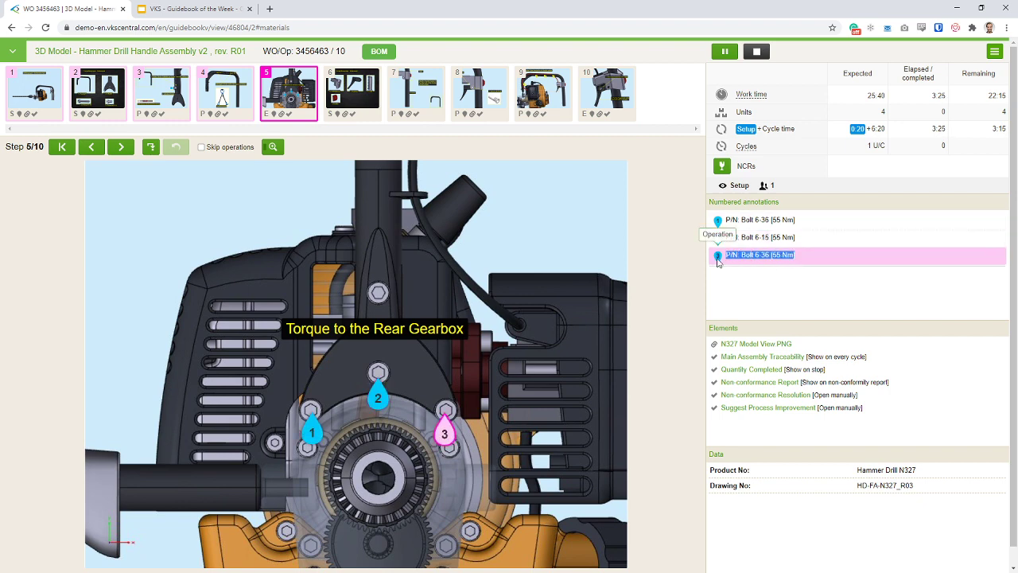
{"action": "left_click", "coordinate": [750, 256]}
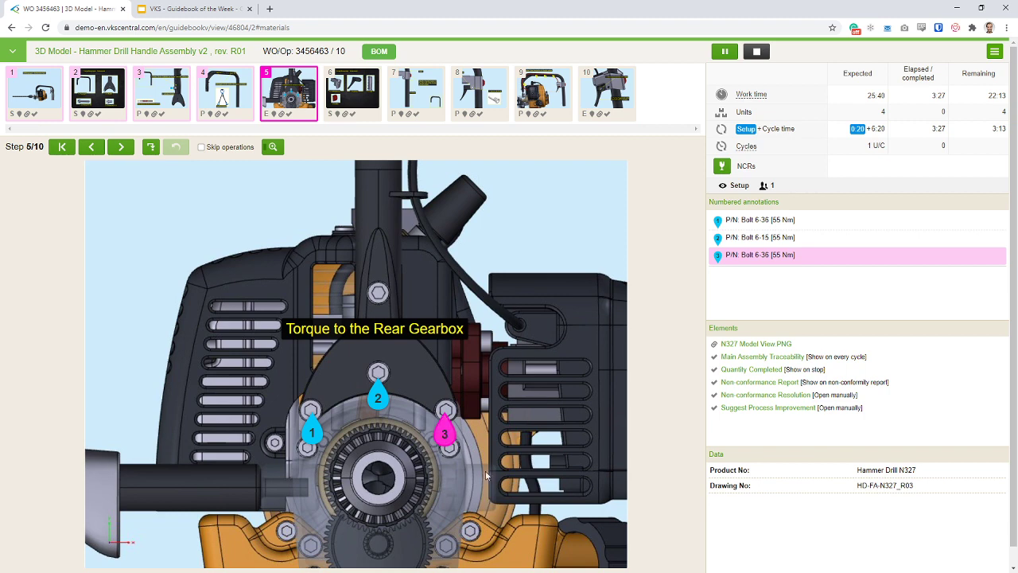
{"action": "left_click", "coordinate": [120, 146]}
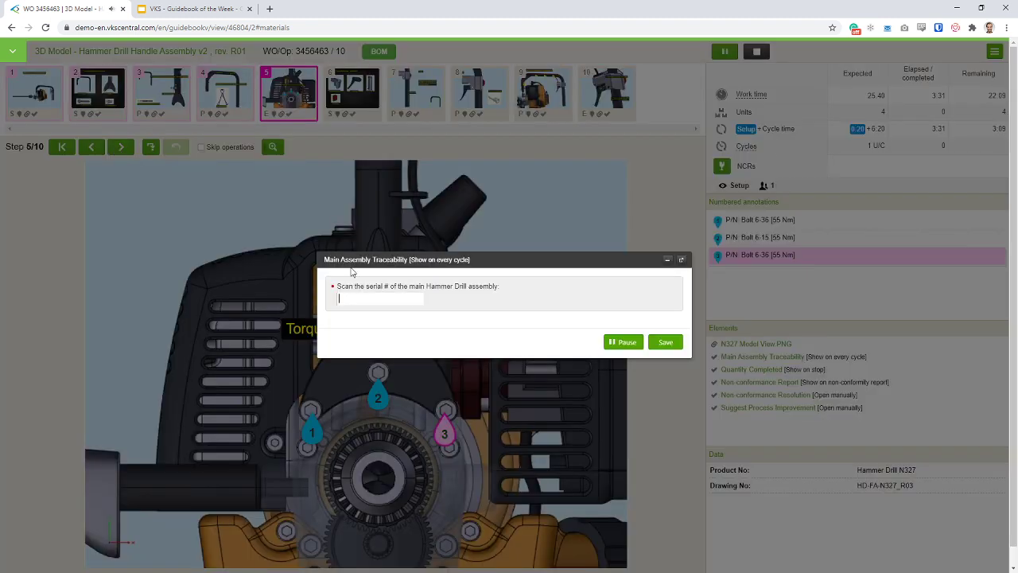
{"action": "left_click_drag", "start_coordinate": [369, 260], "coordinate": [331, 258]}
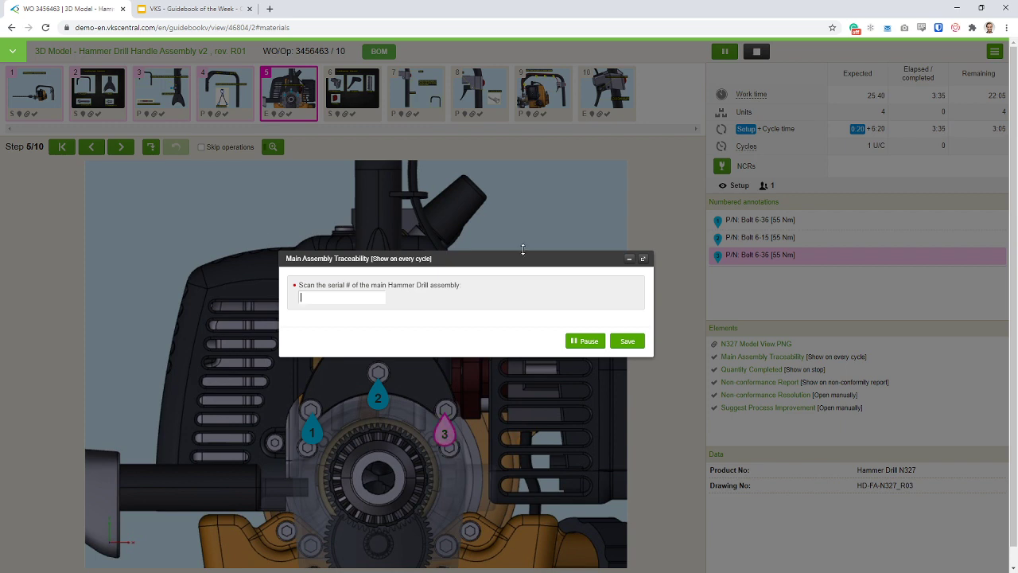
{"action": "type", "text": "3456345656"}
{"action": "left_click_drag", "start_coordinate": [299, 296], "coordinate": [359, 296]}
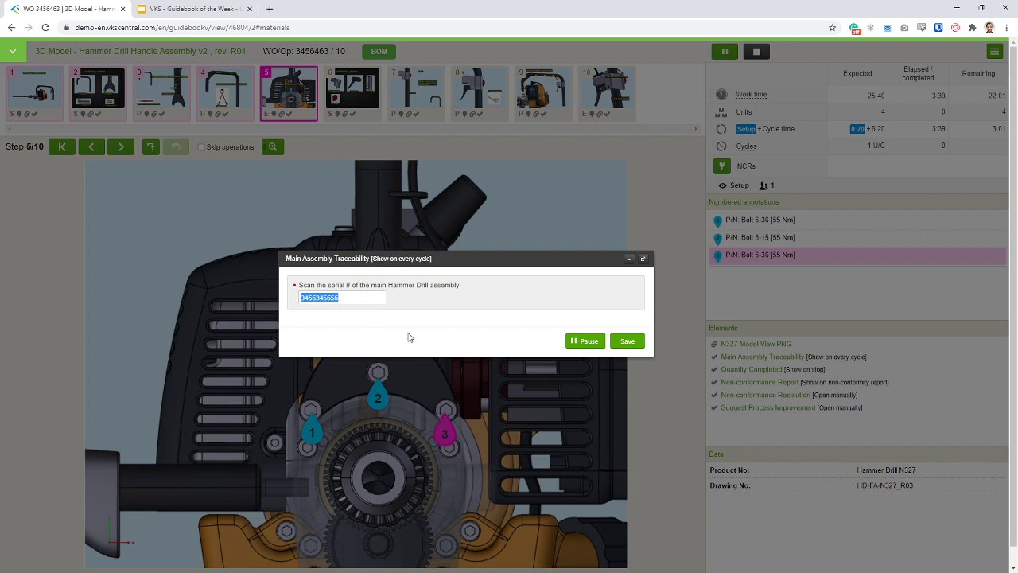
{"action": "left_click", "coordinate": [462, 288]}
{"action": "left_click_drag", "start_coordinate": [355, 259], "coordinate": [340, 260]}
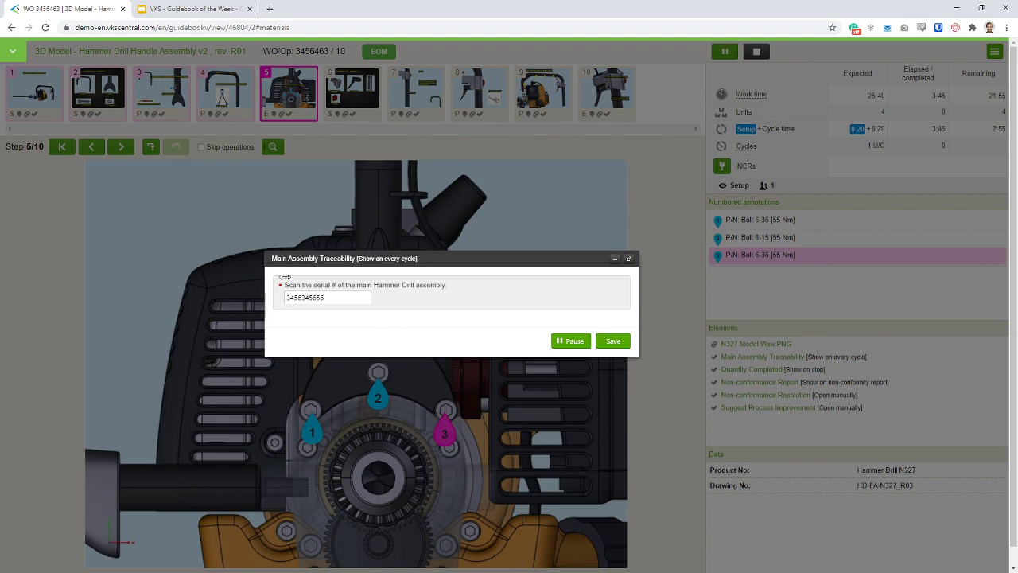
{"action": "left_click", "coordinate": [627, 342]}
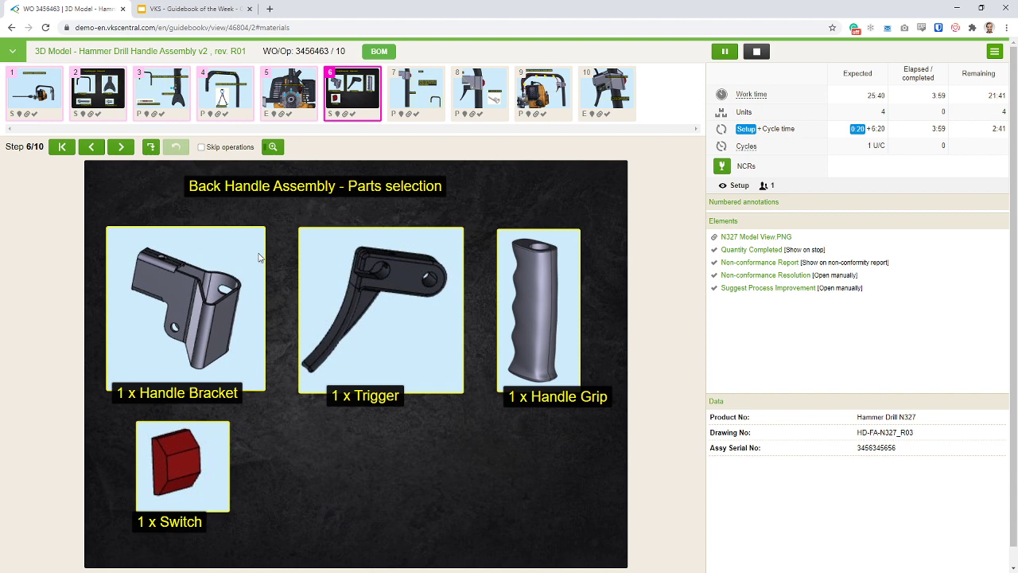
- Advance through guide steps 7, 8, 9 and 10
{"action": "left_click", "coordinate": [124, 151]}
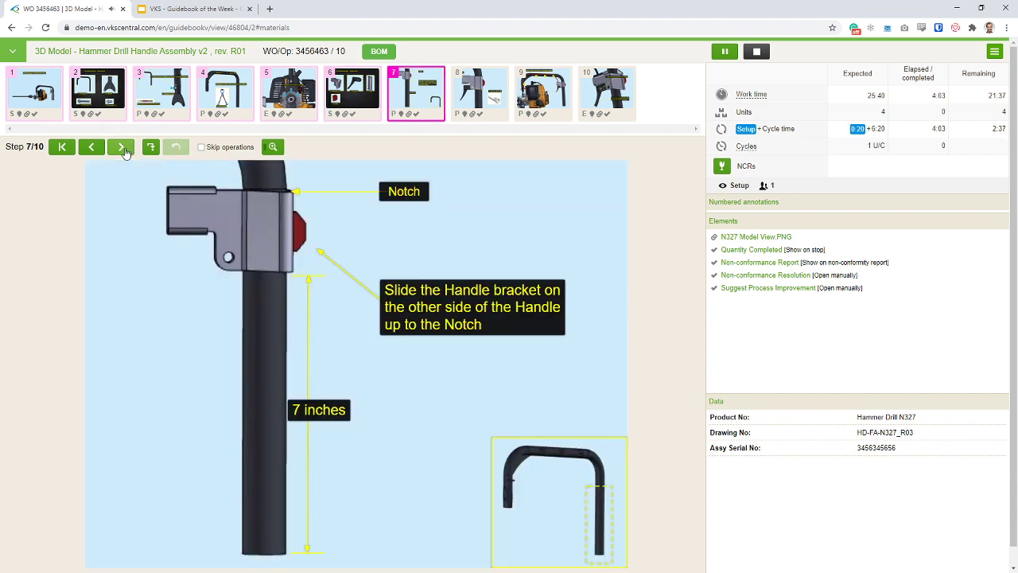
{"action": "left_click", "coordinate": [123, 149]}
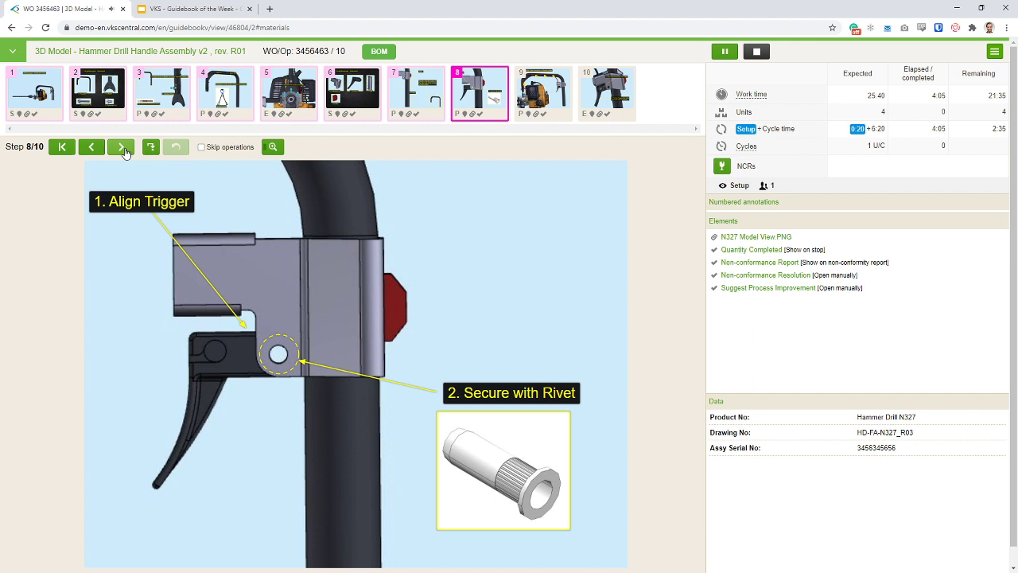
{"action": "left_click", "coordinate": [123, 149]}
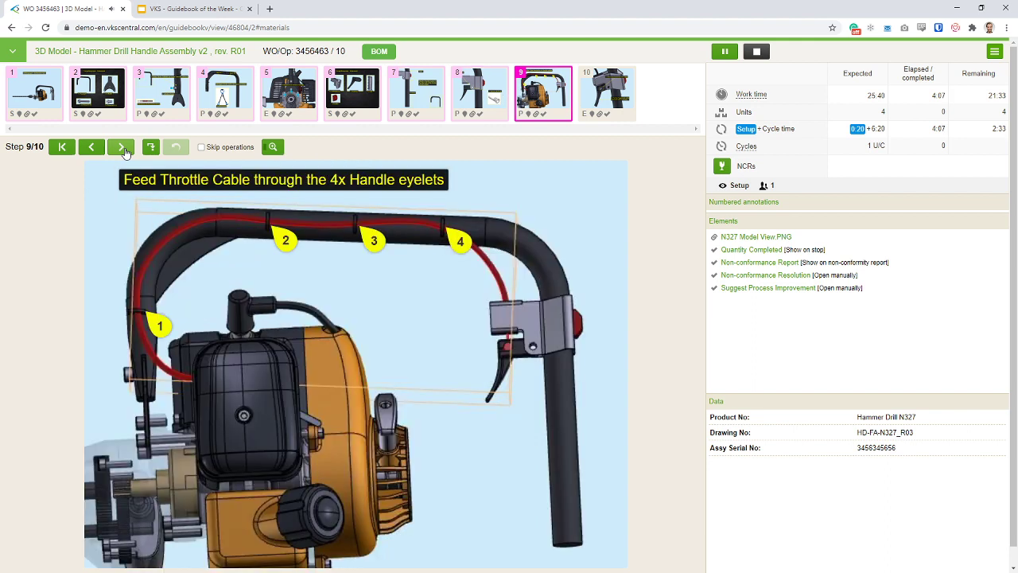
{"action": "left_click", "coordinate": [124, 149]}
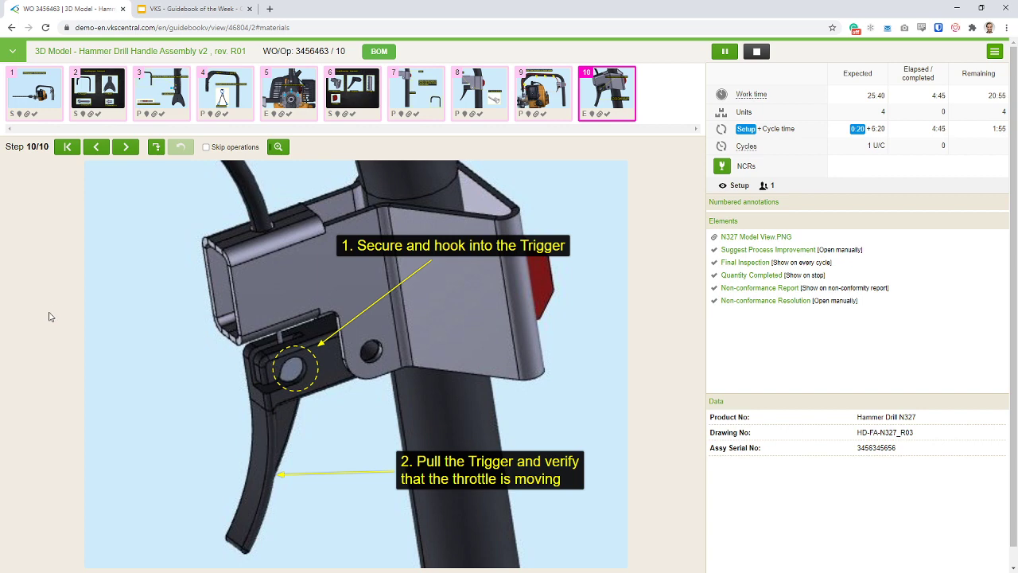
- Return to the Guidebook of the Week slides and present from slide 7
{"action": "left_click", "coordinate": [173, 10]}
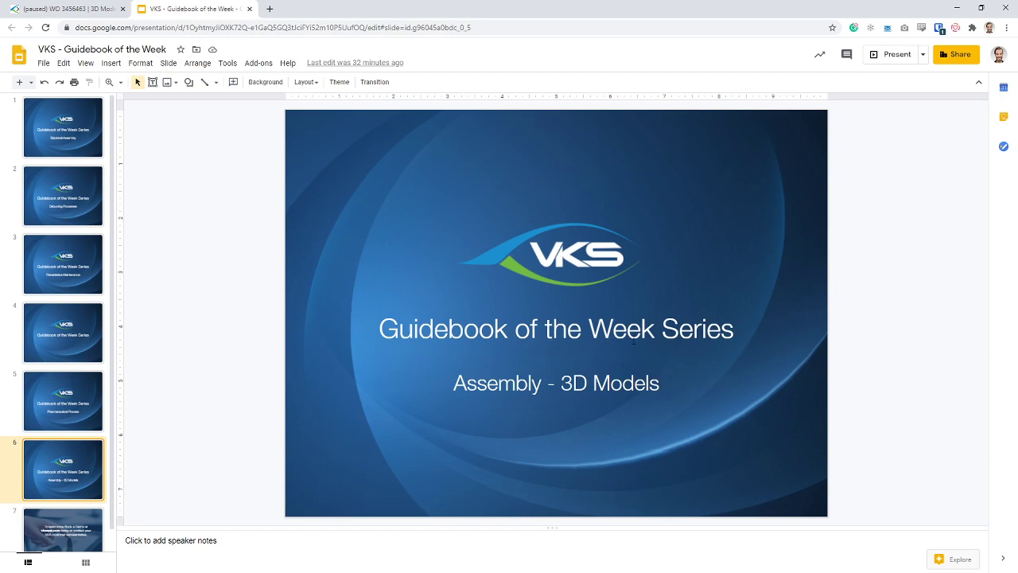
{"action": "key", "text": "Down"}
{"action": "left_click", "coordinate": [895, 56]}
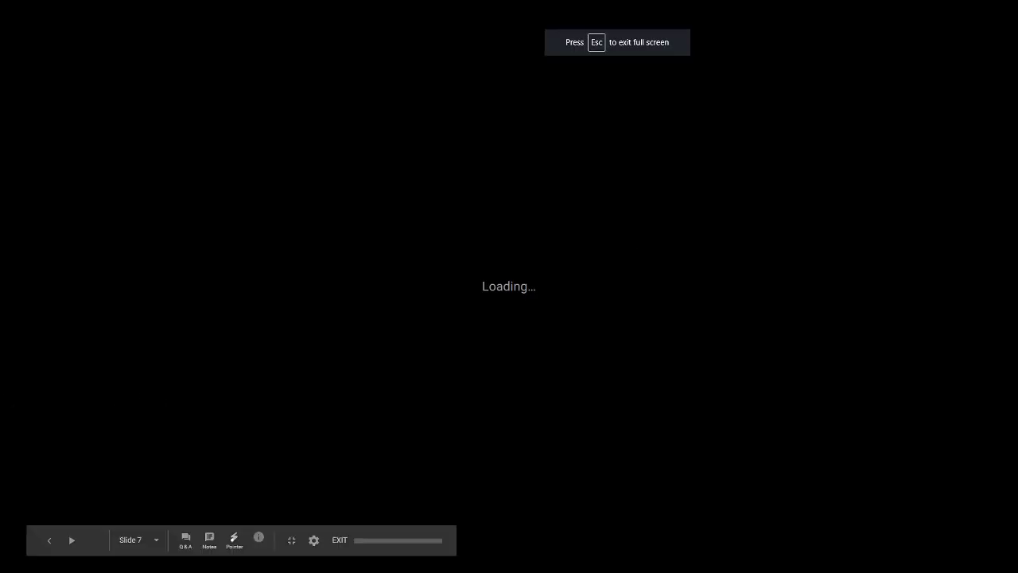